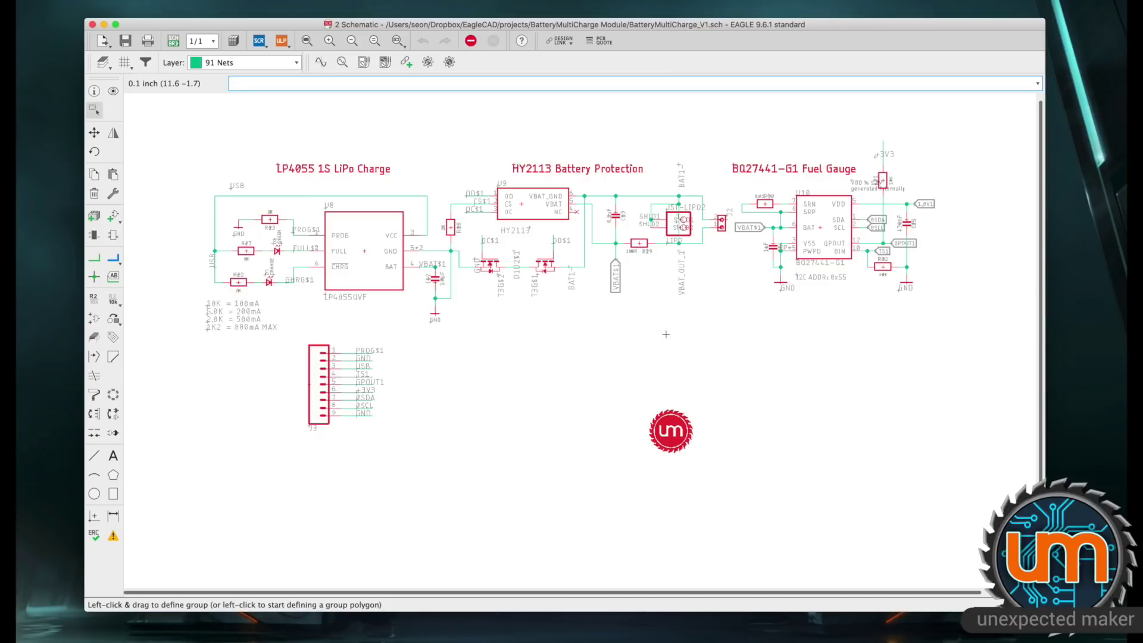
Examine the HY2113 battery protection circuit, including its two MOSFETs, R29, C13 and the wiring to the LiPo connector.
{"action": "scroll", "coordinate": [640, 320], "scroll_direction": "up", "scroll_amount": 3}
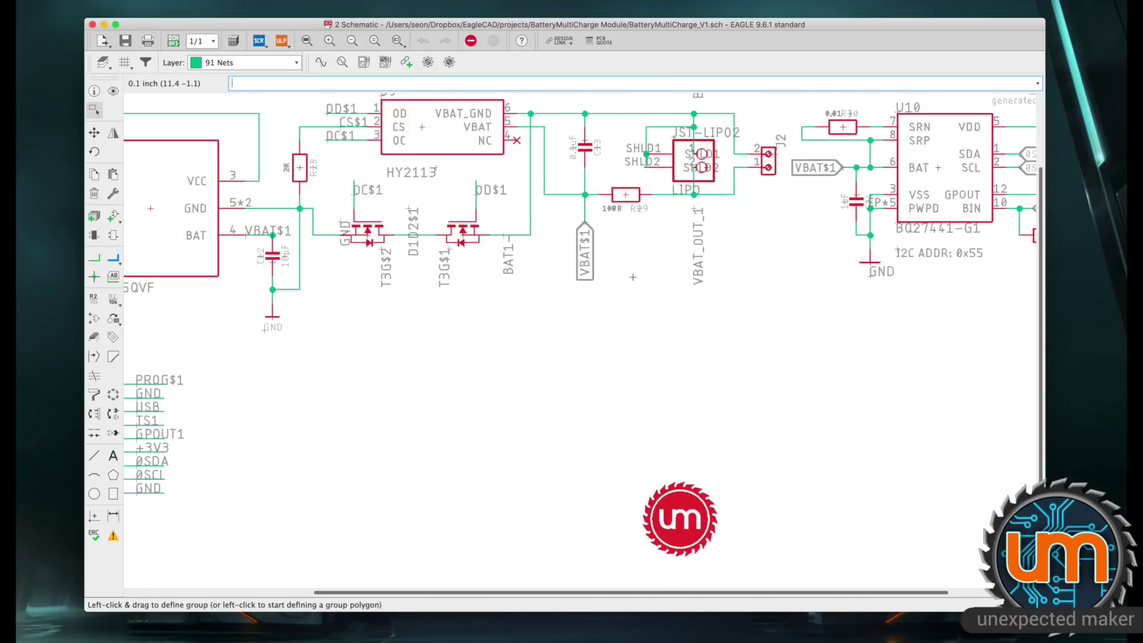
{"action": "scroll", "coordinate": [633, 278], "scroll_direction": "down", "scroll_amount": 2}
{"action": "scroll", "coordinate": [643, 336], "scroll_direction": "up", "scroll_amount": 3}
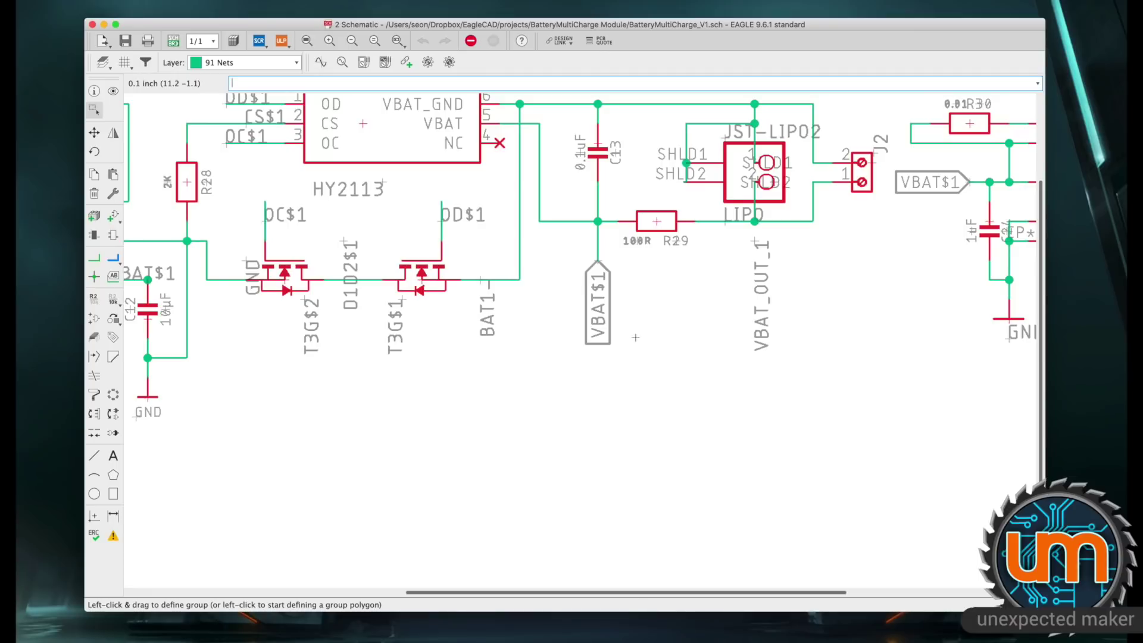
{"action": "scroll", "coordinate": [639, 325], "scroll_direction": "up", "scroll_amount": 2}
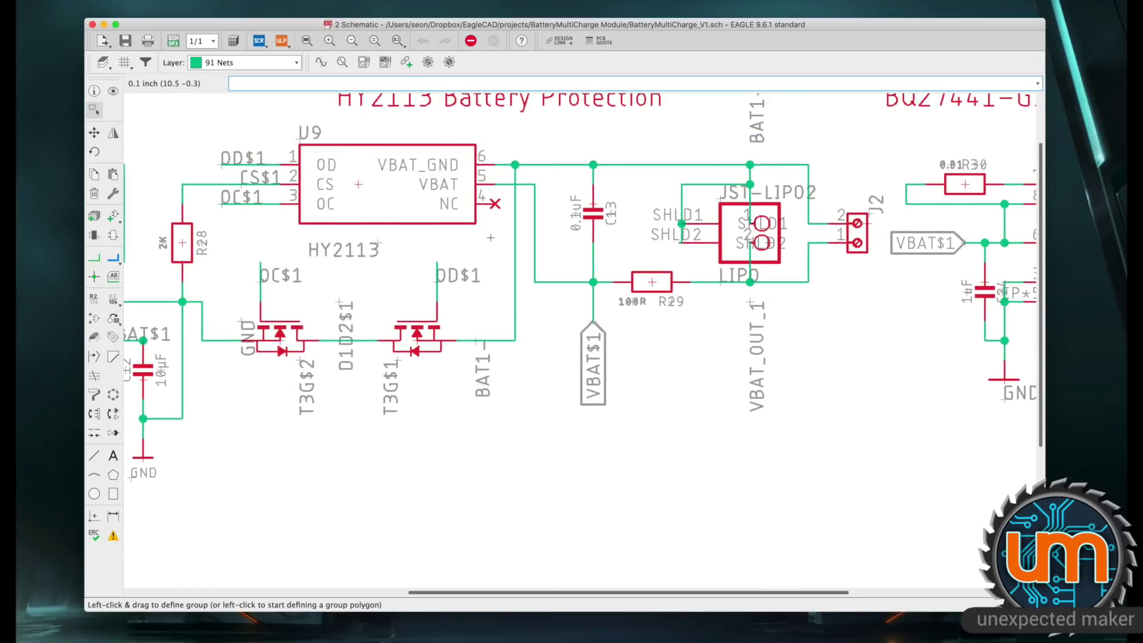
{"action": "scroll", "coordinate": [471, 188], "scroll_direction": "up", "scroll_amount": 1}
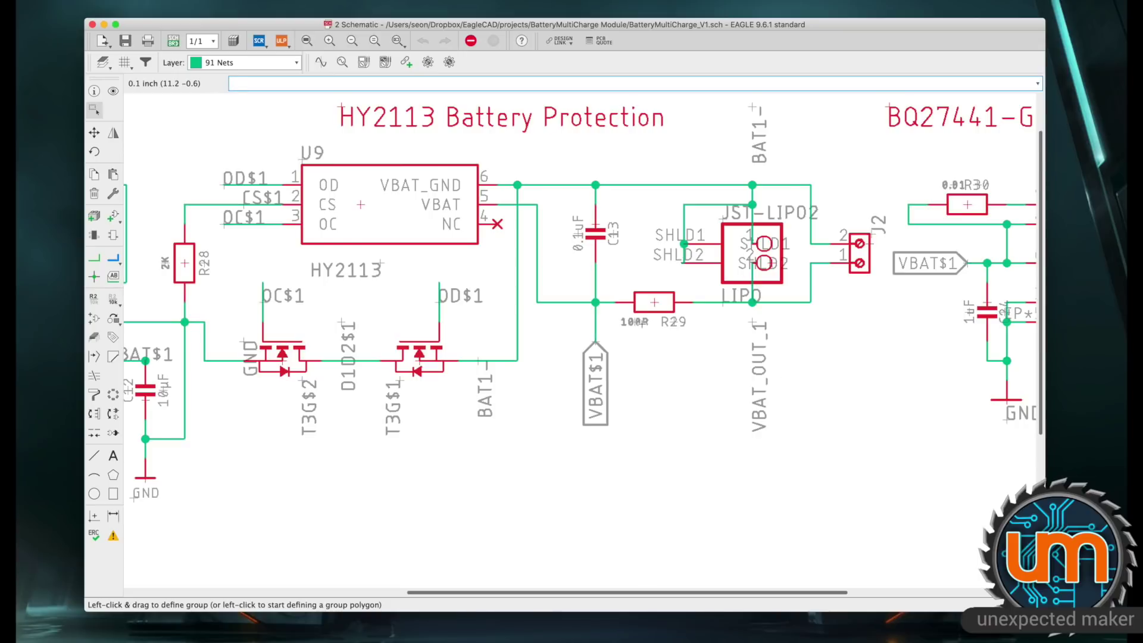
{"action": "scroll", "coordinate": [642, 322], "scroll_direction": "down", "scroll_amount": 1}
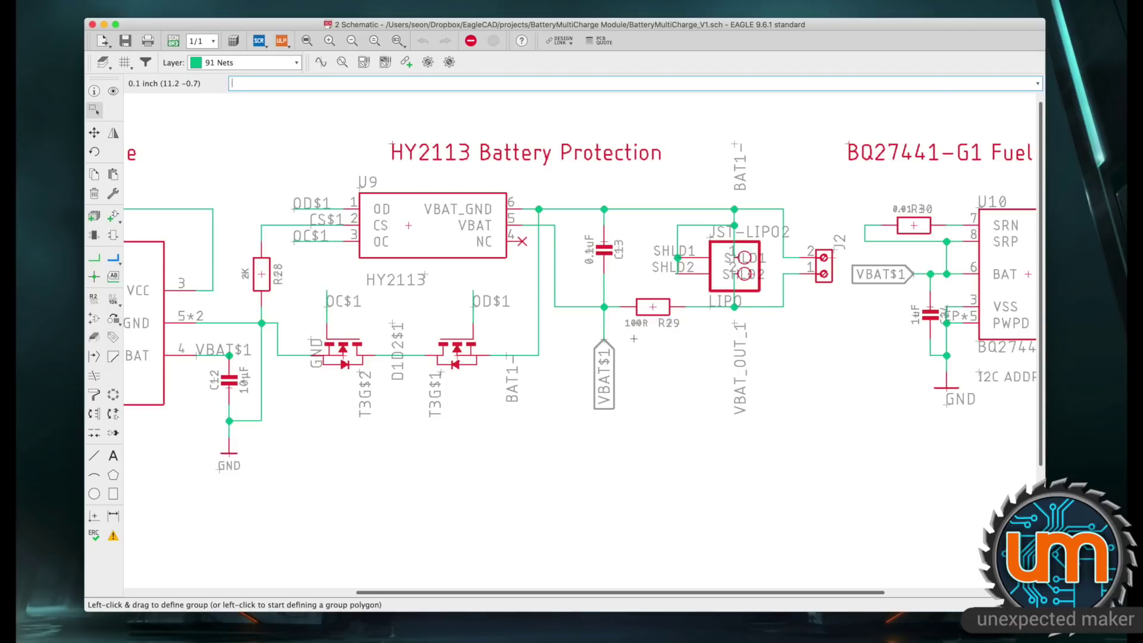
{"action": "scroll", "coordinate": [627, 343], "scroll_direction": "right", "scroll_amount": 2}
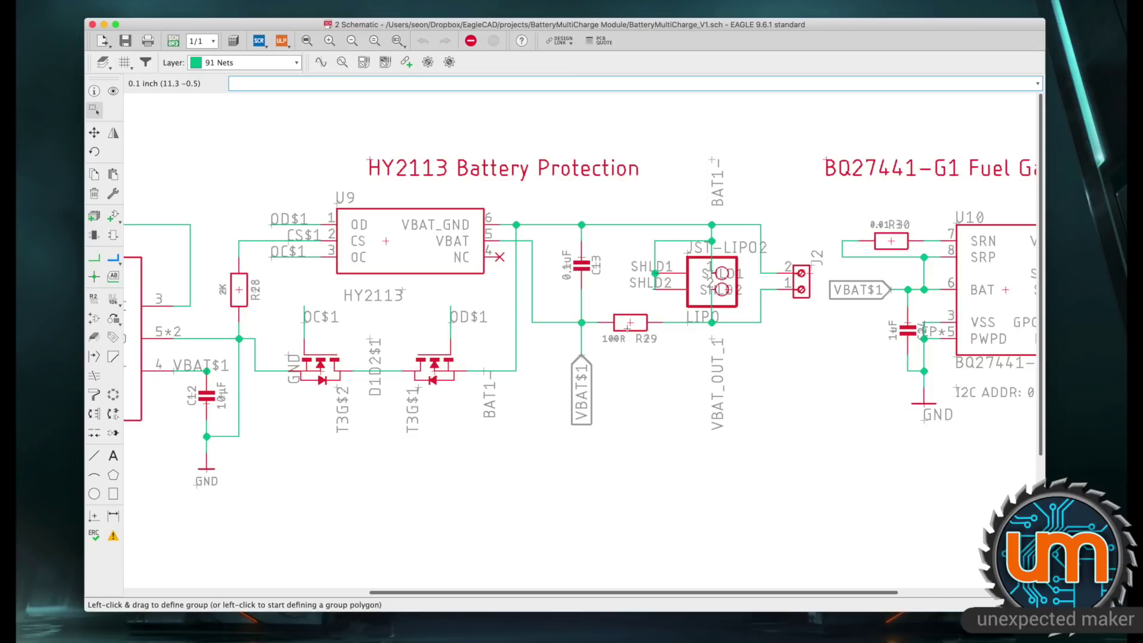
{"action": "scroll", "coordinate": [646, 349], "scroll_direction": "down", "scroll_amount": 5}
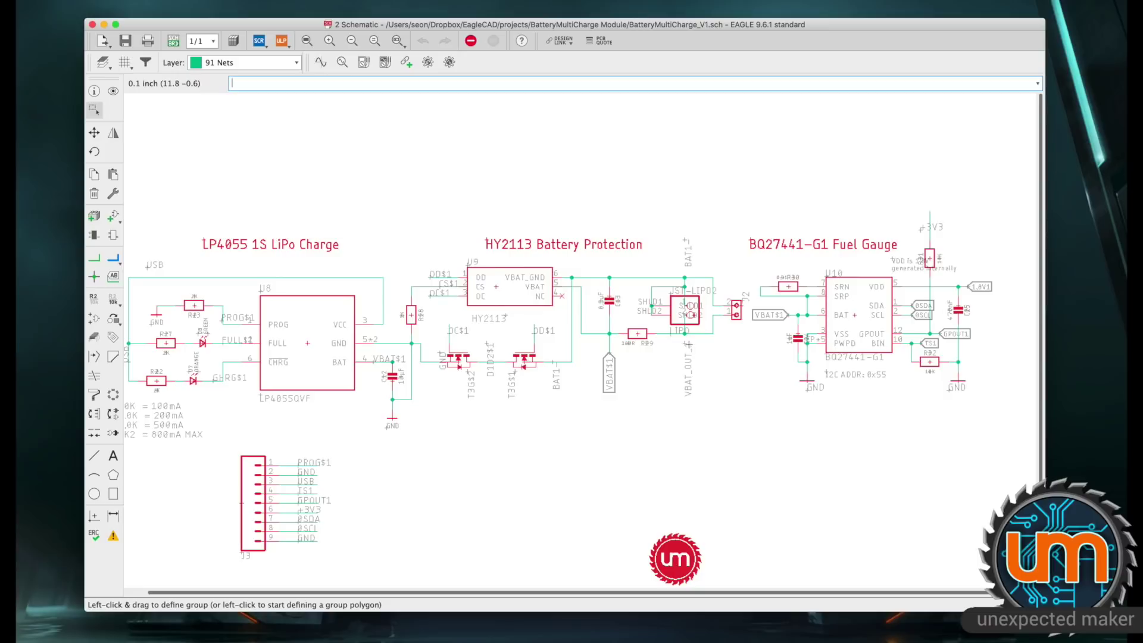
Review how the LP4055 charger, HY2113 battery protection and BQ27441-G1 fuel gauge sections connect across the original schematic.
{"action": "scroll", "coordinate": [691, 345], "scroll_direction": "up", "scroll_amount": 3}
{"action": "scroll", "coordinate": [761, 309], "scroll_direction": "up", "scroll_amount": 1}
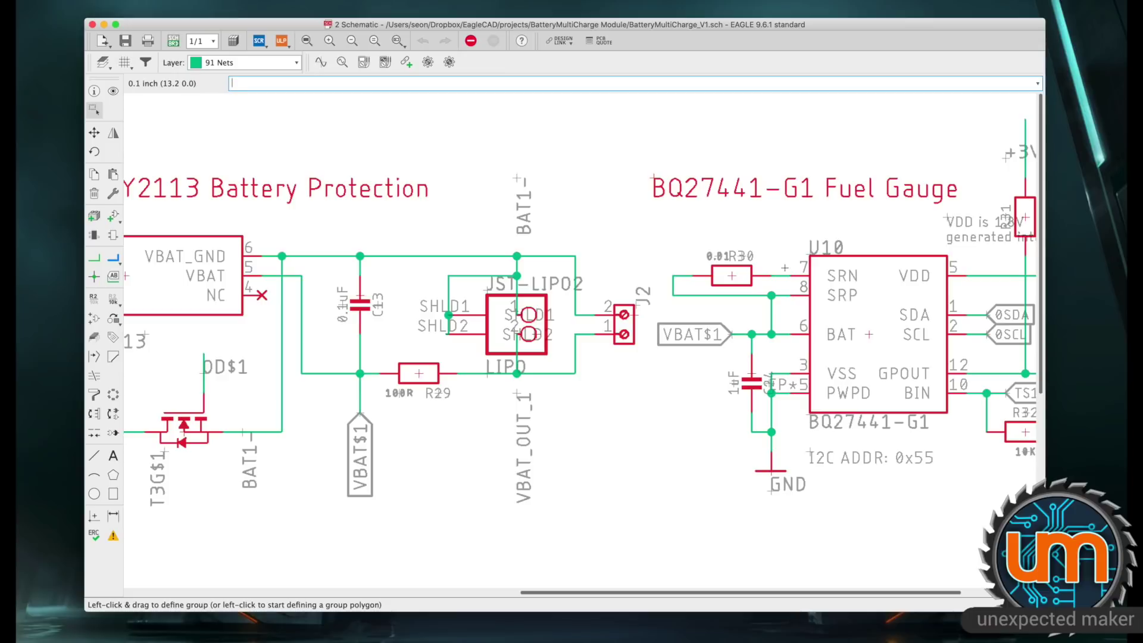
{"action": "scroll", "coordinate": [773, 269], "scroll_direction": "down", "scroll_amount": 5}
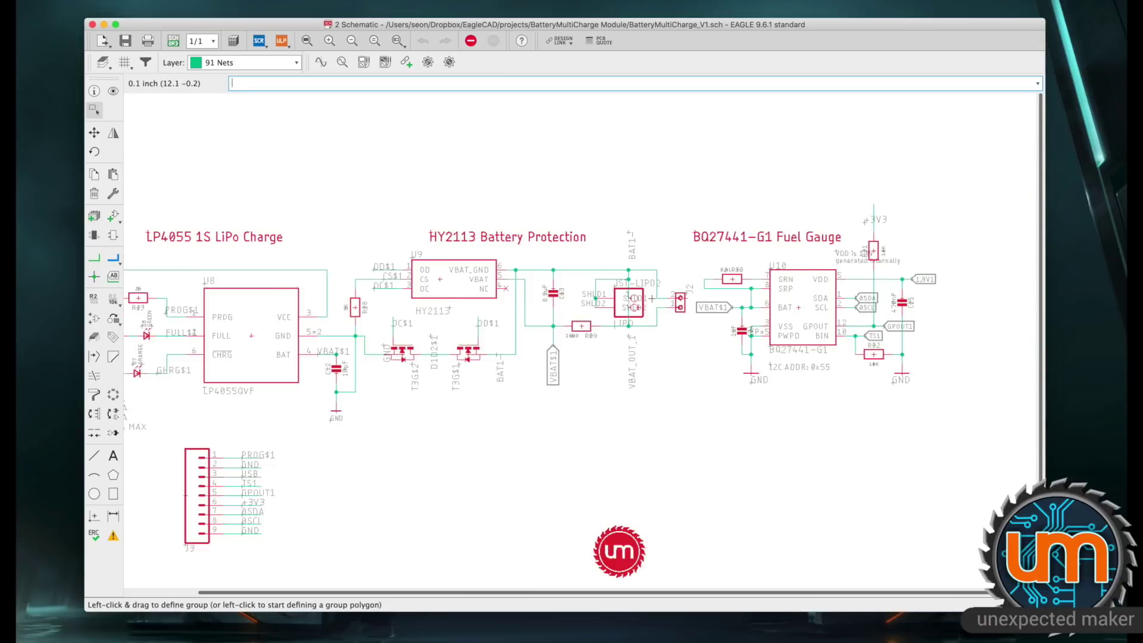
{"action": "scroll", "coordinate": [796, 210], "scroll_direction": "up", "scroll_amount": 2}
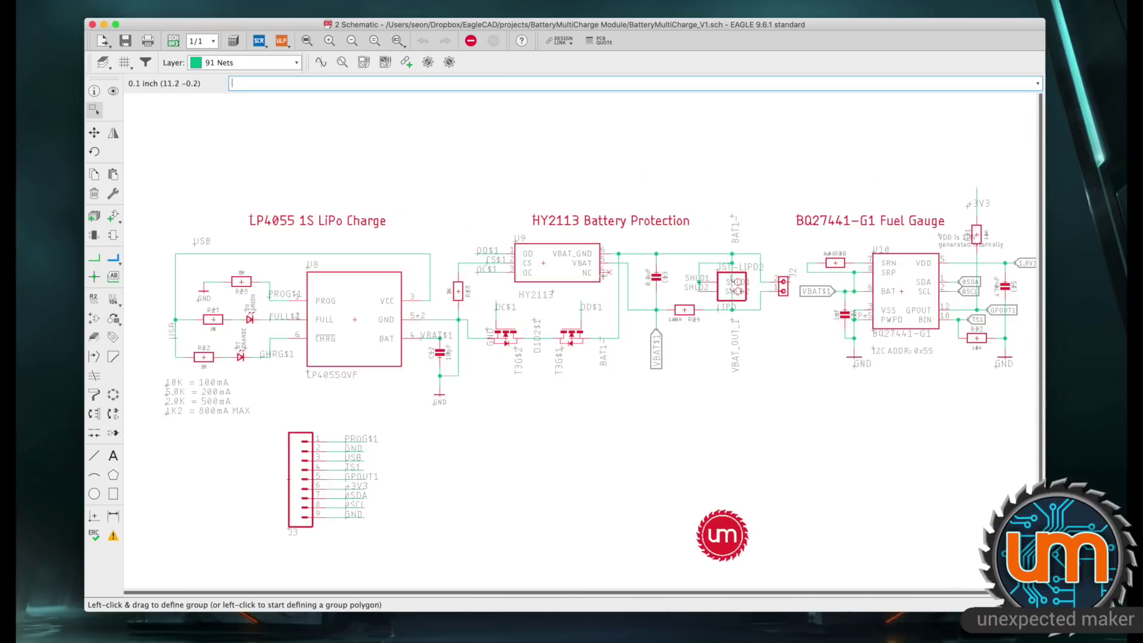
{"action": "left_click_drag", "start_coordinate": [143, 140], "coordinate": [796, 564]}
{"action": "left_click", "coordinate": [649, 452]}
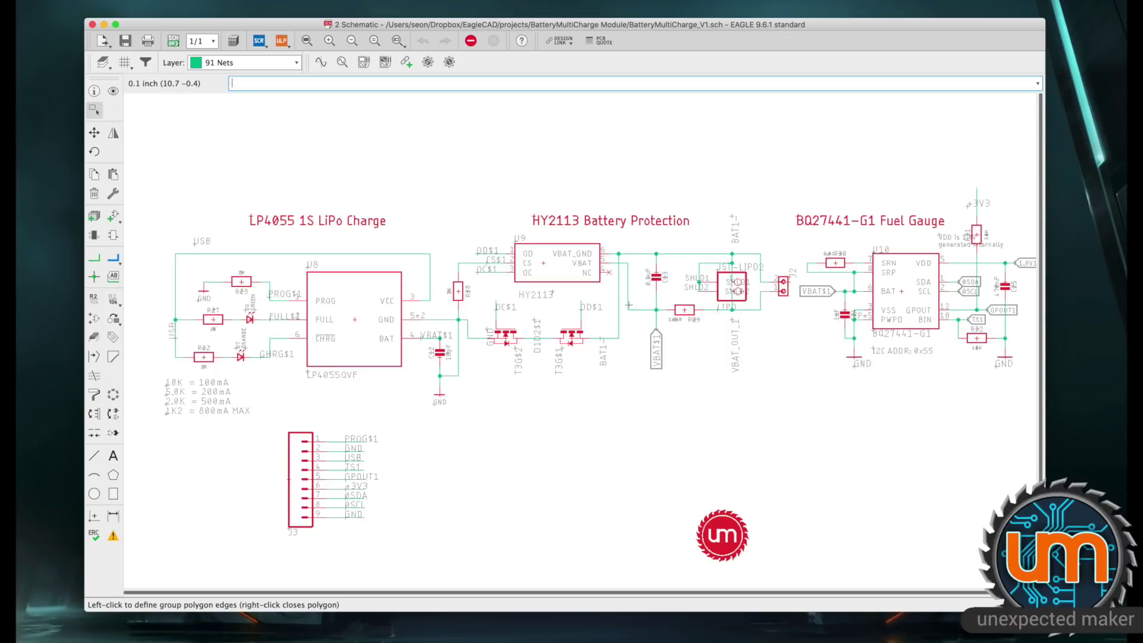
{"action": "scroll", "coordinate": [614, 308], "scroll_direction": "down", "scroll_amount": 1}
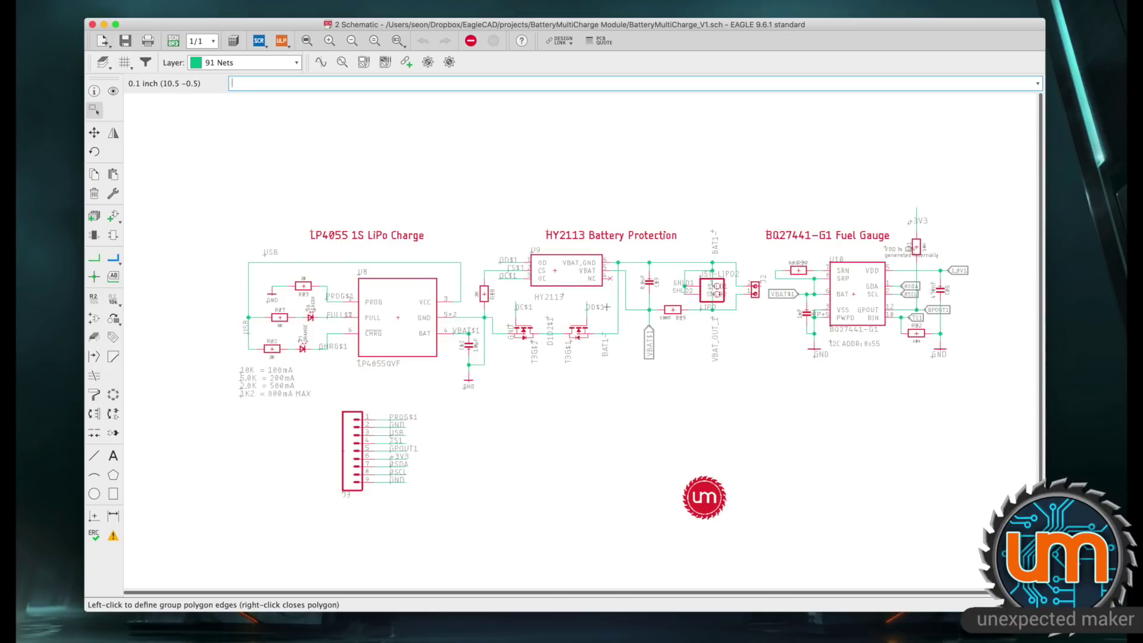
{"action": "scroll", "coordinate": [607, 306], "scroll_direction": "right", "scroll_amount": 2}
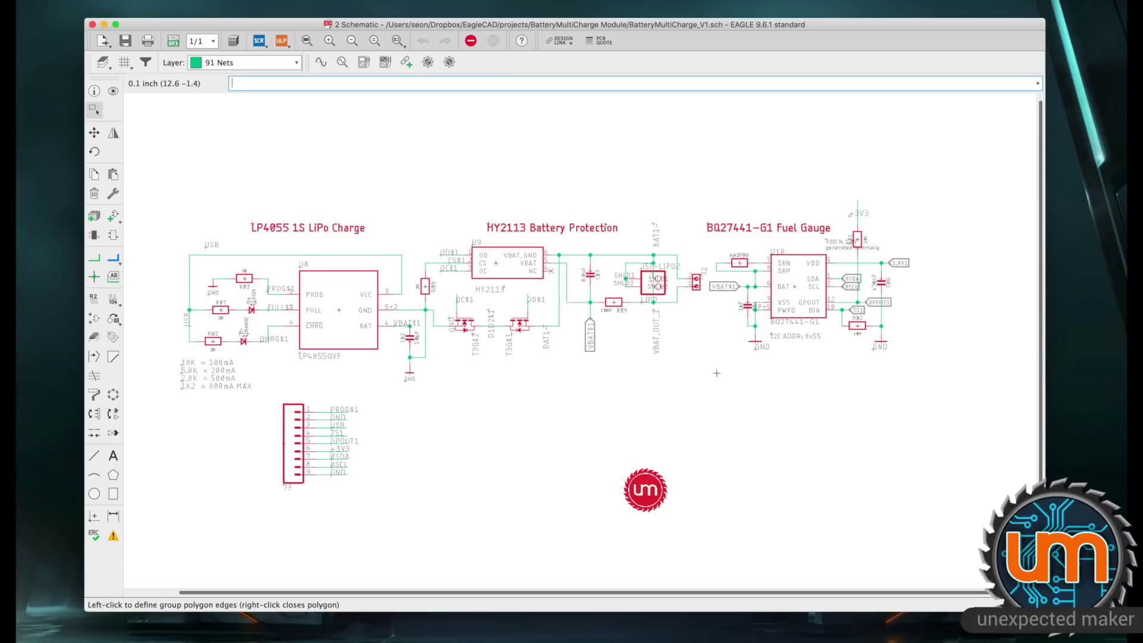
{"action": "scroll", "coordinate": [718, 306], "scroll_direction": "up", "scroll_amount": 2}
{"action": "scroll", "coordinate": [762, 338], "scroll_direction": "up", "scroll_amount": 1}
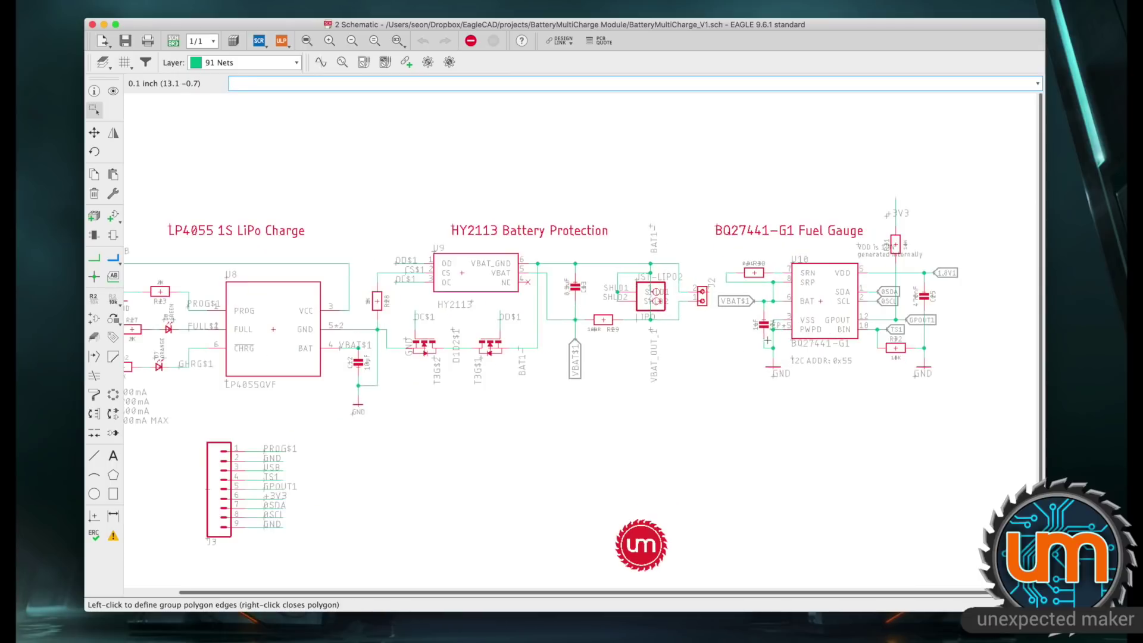
{"action": "scroll", "coordinate": [676, 337], "scroll_direction": "left", "scroll_amount": 2}
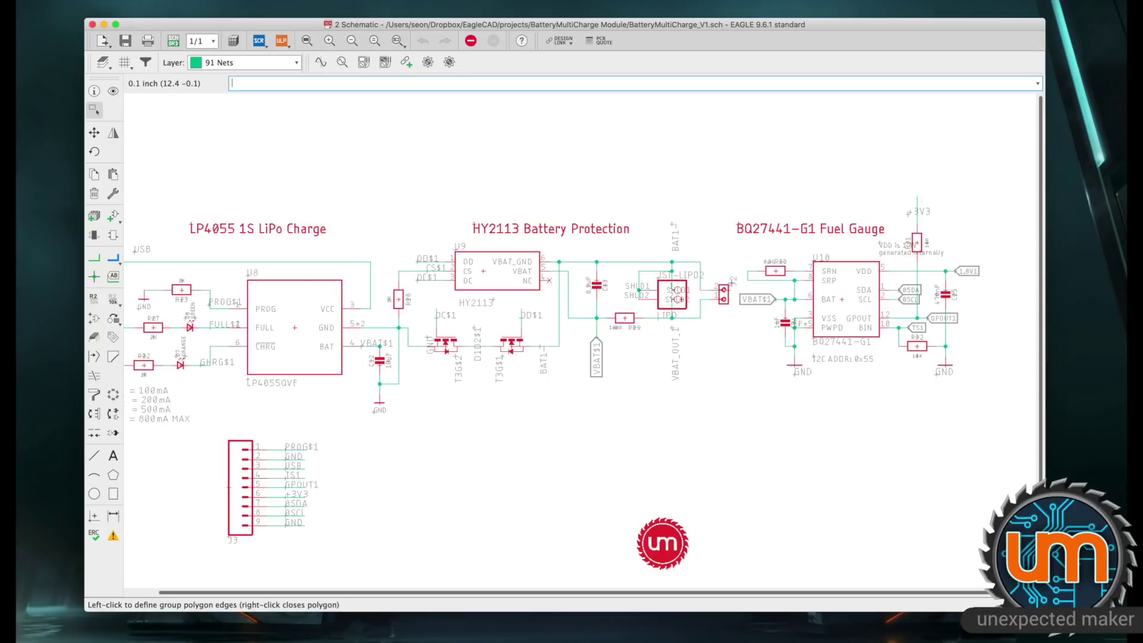
{"action": "scroll", "coordinate": [738, 283], "scroll_direction": "up", "scroll_amount": 1}
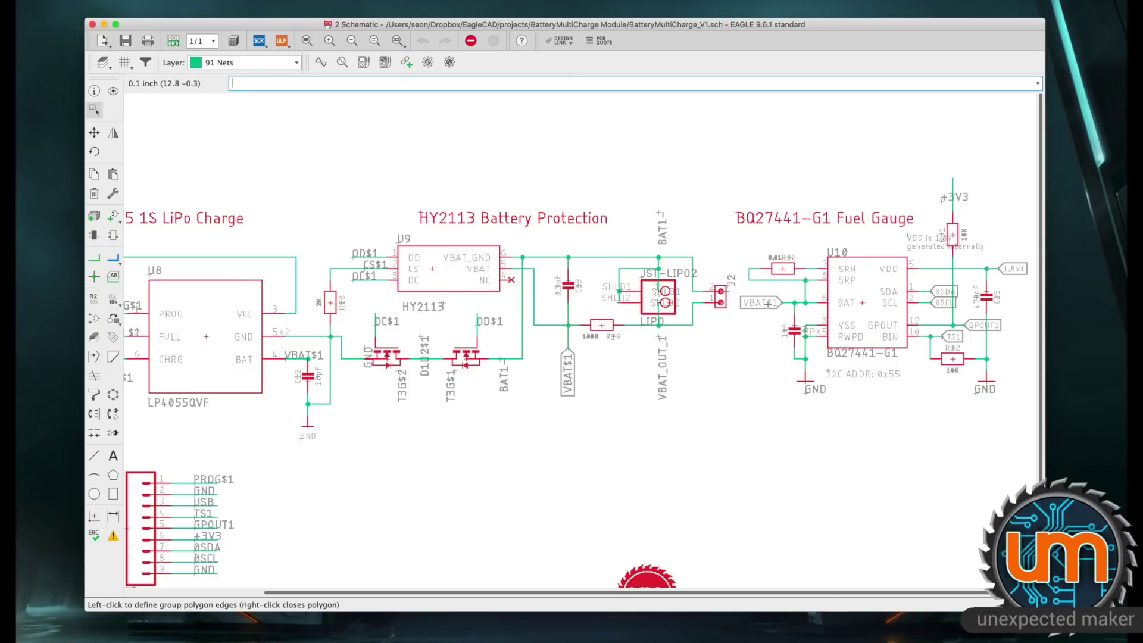
Trace the VBAT$1 net from the charger and protection circuit to the fuel gauge's BAT pin and sense resistor R30.
{"action": "scroll", "coordinate": [211, 357], "scroll_direction": "up", "scroll_amount": 2}
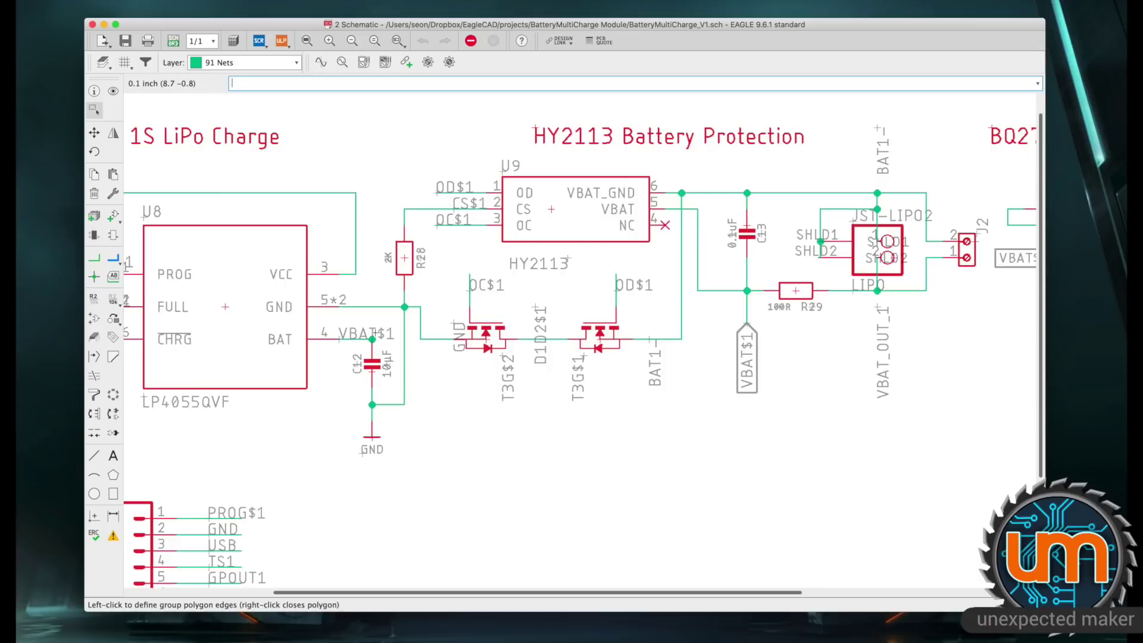
{"action": "scroll", "coordinate": [371, 338], "scroll_direction": "down", "scroll_amount": 2}
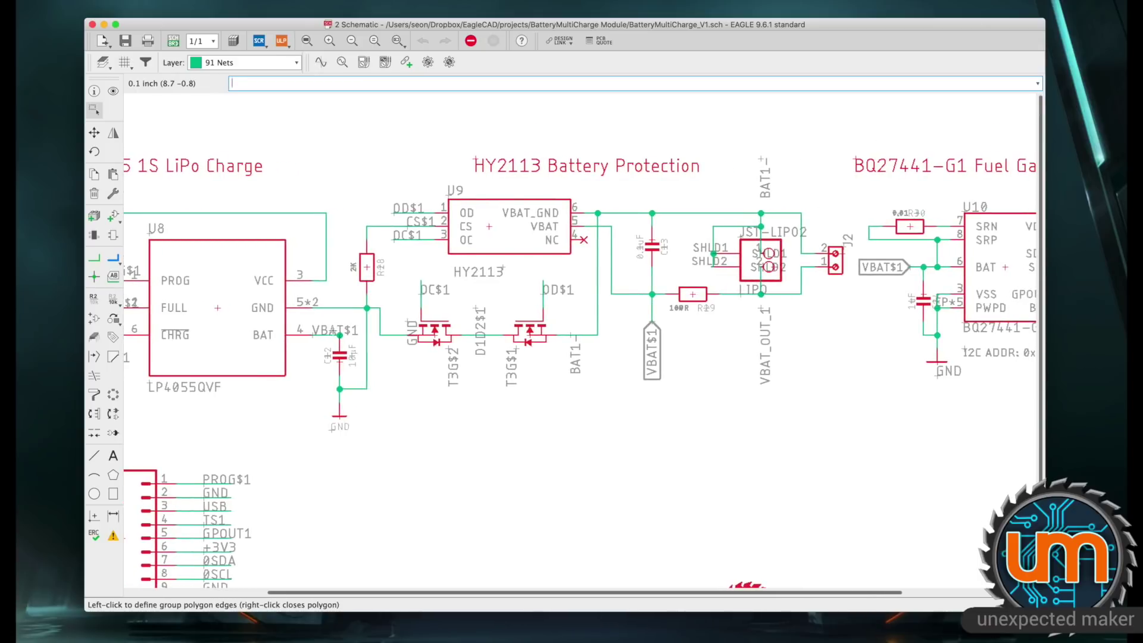
{"action": "scroll", "coordinate": [580, 333], "scroll_direction": "right", "scroll_amount": 2}
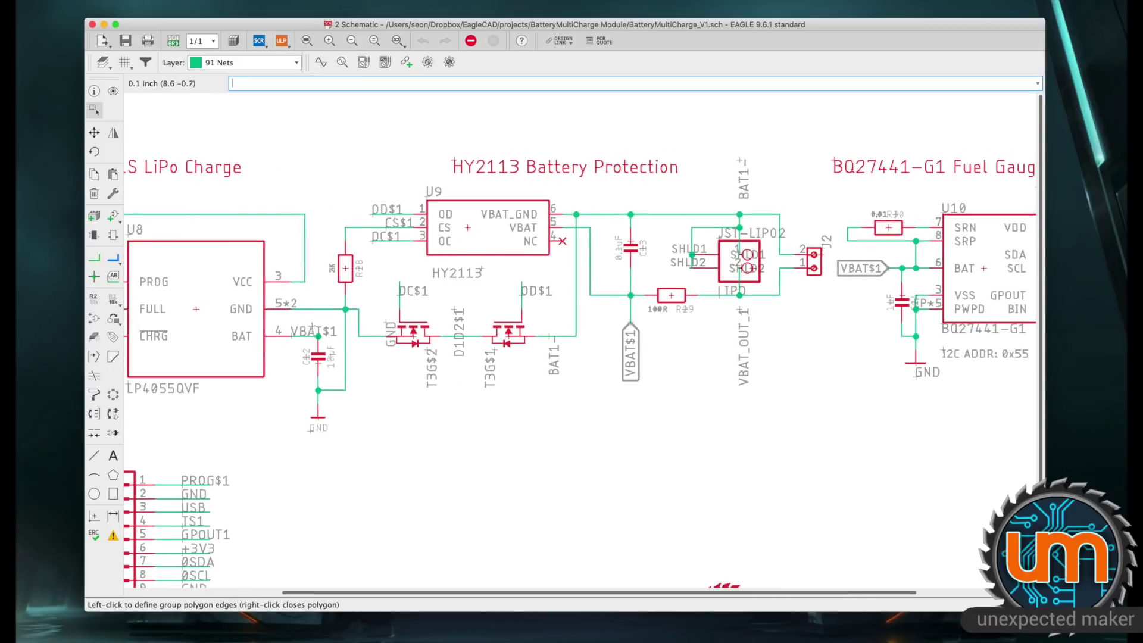
{"action": "scroll", "coordinate": [581, 334], "scroll_direction": "right", "scroll_amount": 3}
{"action": "scroll", "coordinate": [580, 333], "scroll_direction": "up", "scroll_amount": 1}
{"action": "scroll", "coordinate": [763, 273], "scroll_direction": "up", "scroll_amount": 2}
{"action": "scroll", "coordinate": [792, 273], "scroll_direction": "right", "scroll_amount": 3}
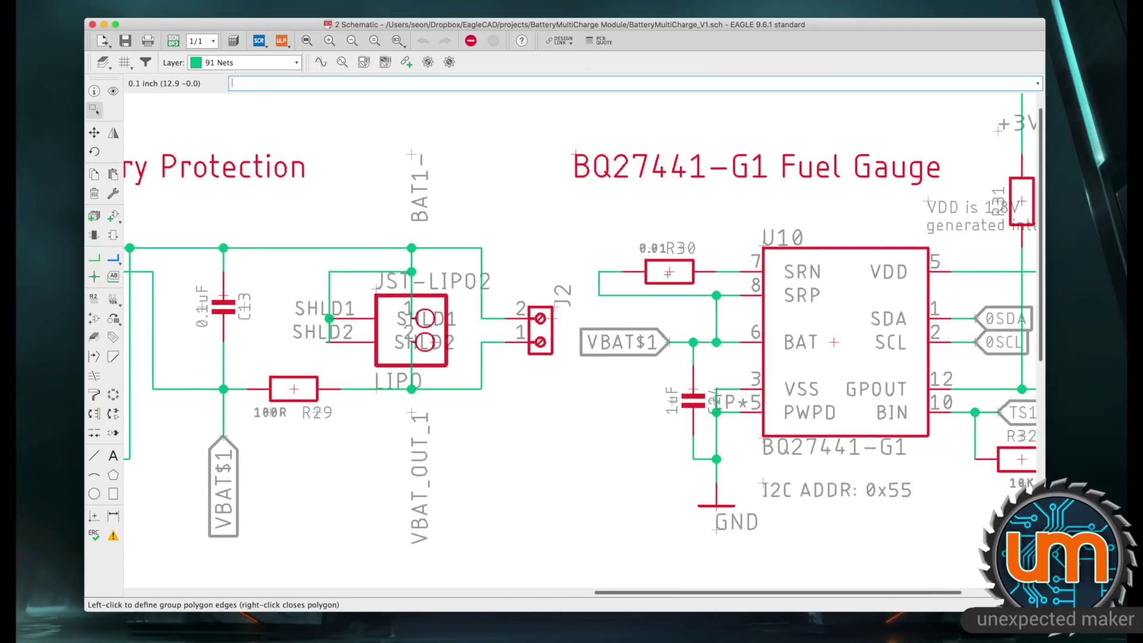
{"action": "scroll", "coordinate": [669, 270], "scroll_direction": "down", "scroll_amount": 3}
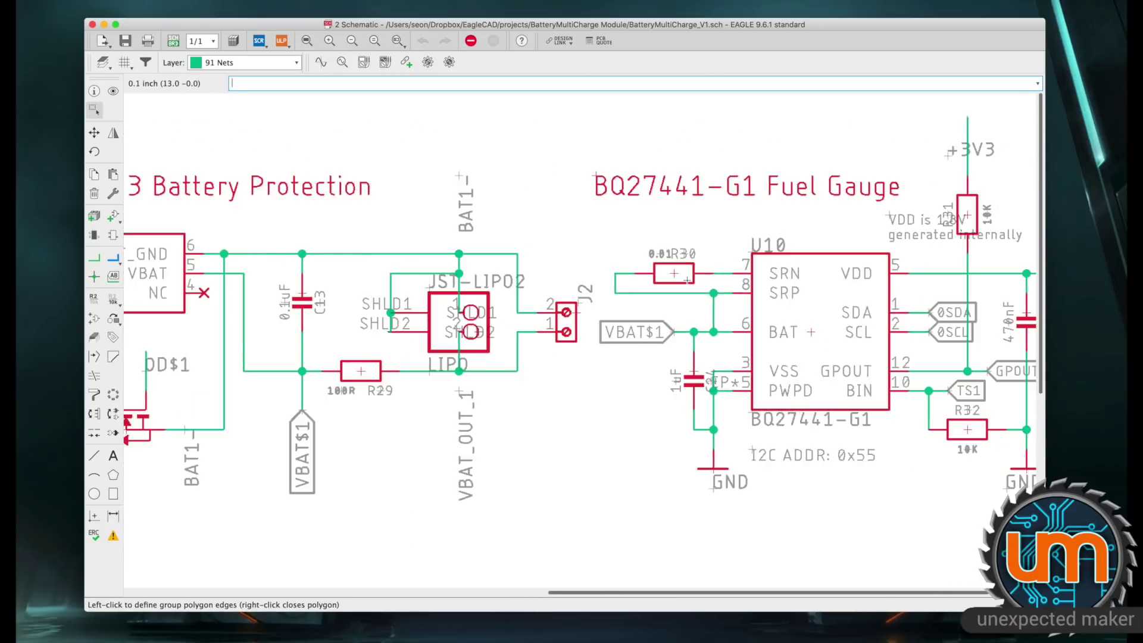
{"action": "scroll", "coordinate": [572, 297], "scroll_direction": "left", "scroll_amount": 2}
{"action": "scroll", "coordinate": [572, 298], "scroll_direction": "down", "scroll_amount": 1}
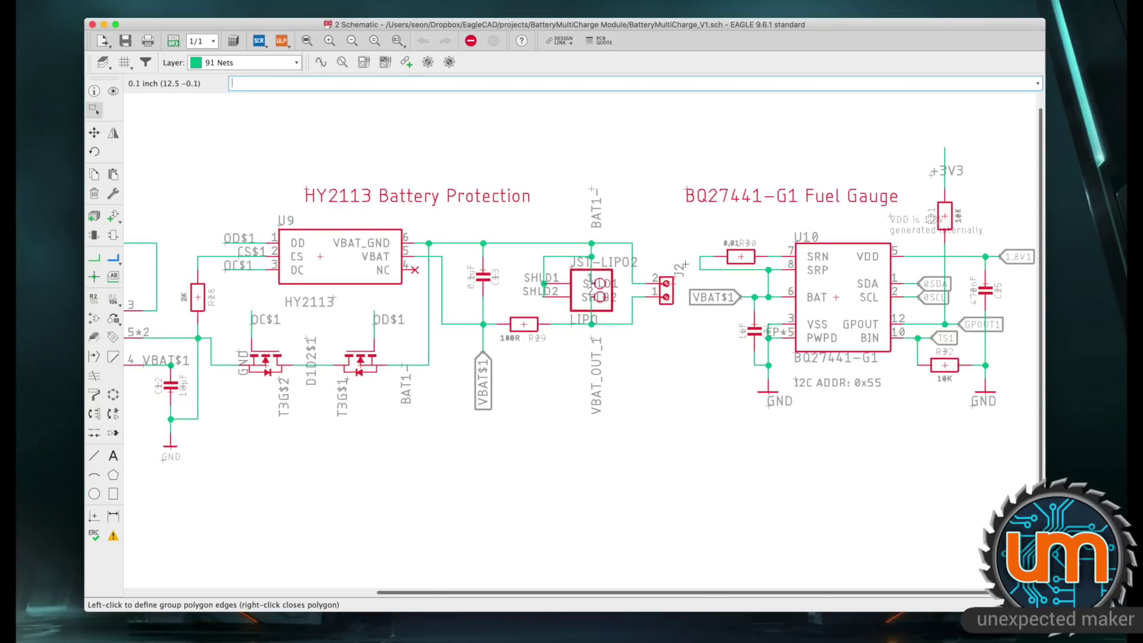
{"action": "scroll", "coordinate": [696, 266], "scroll_direction": "right", "scroll_amount": 3}
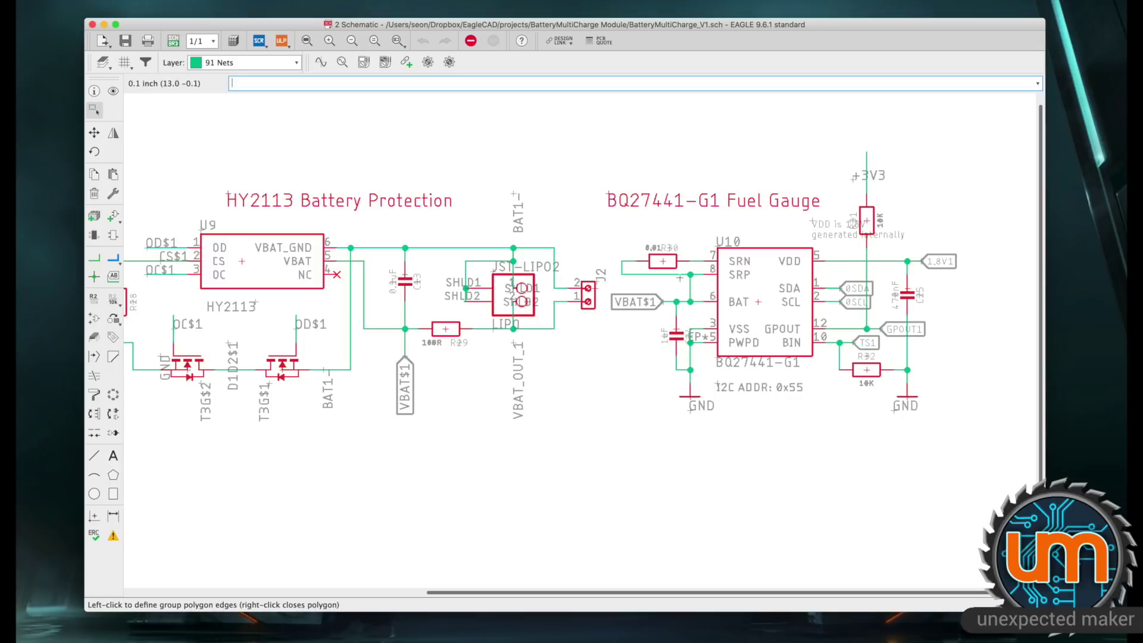
{"action": "scroll", "coordinate": [689, 270], "scroll_direction": "right", "scroll_amount": 3}
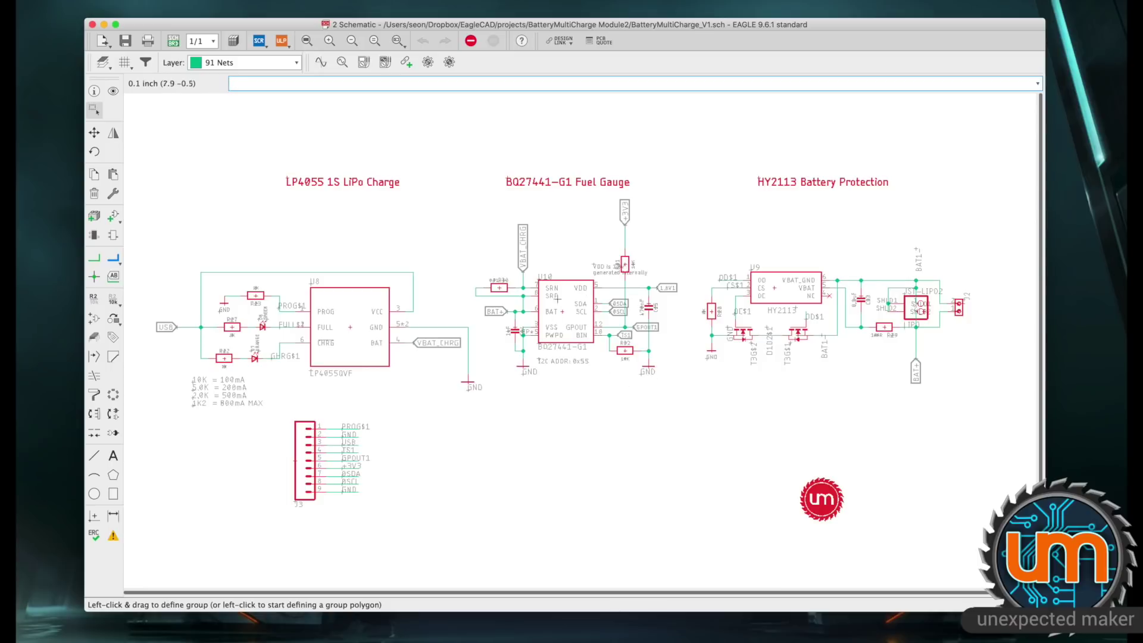
In the BatteryMultiCharge Module2 schematic, examine how VBAT_CHRG and BAT+ connect to the BQ27441-G1 fuel gauge around R30.
{"action": "scroll", "coordinate": [547, 275], "scroll_direction": "up", "scroll_amount": 1}
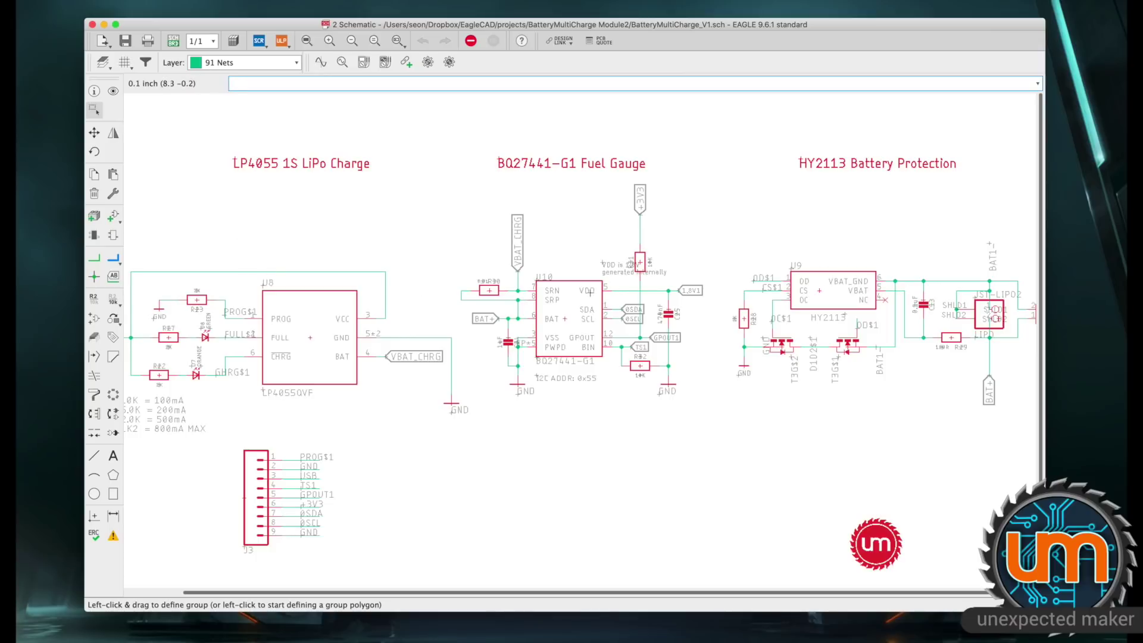
{"action": "scroll", "coordinate": [396, 370], "scroll_direction": "up", "scroll_amount": 3}
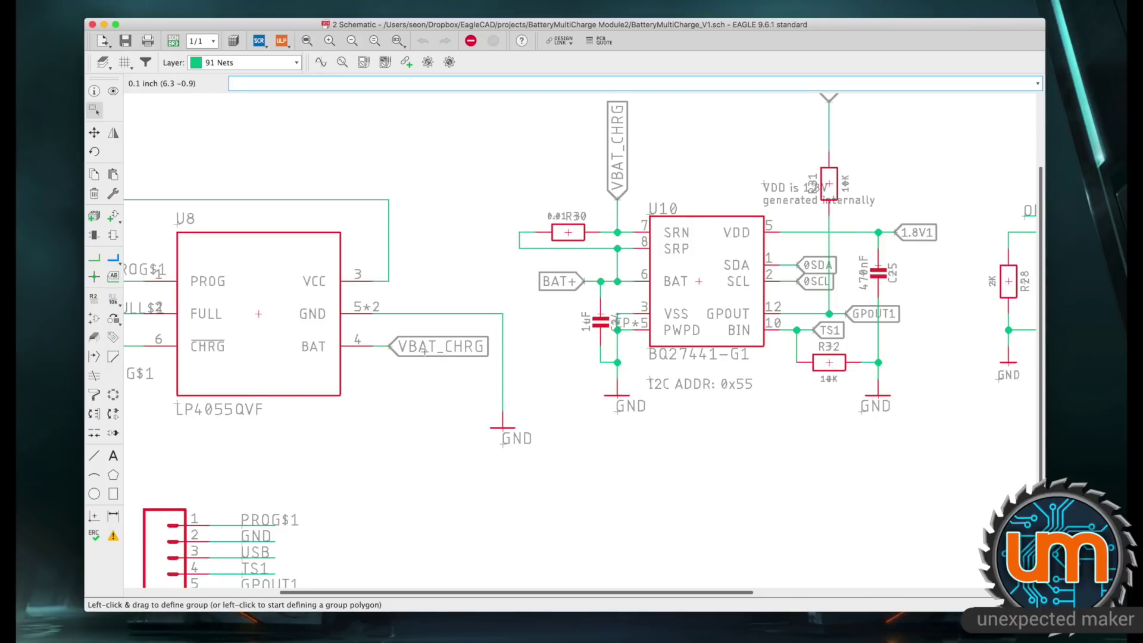
{"action": "scroll", "coordinate": [451, 255], "scroll_direction": "up", "scroll_amount": 2}
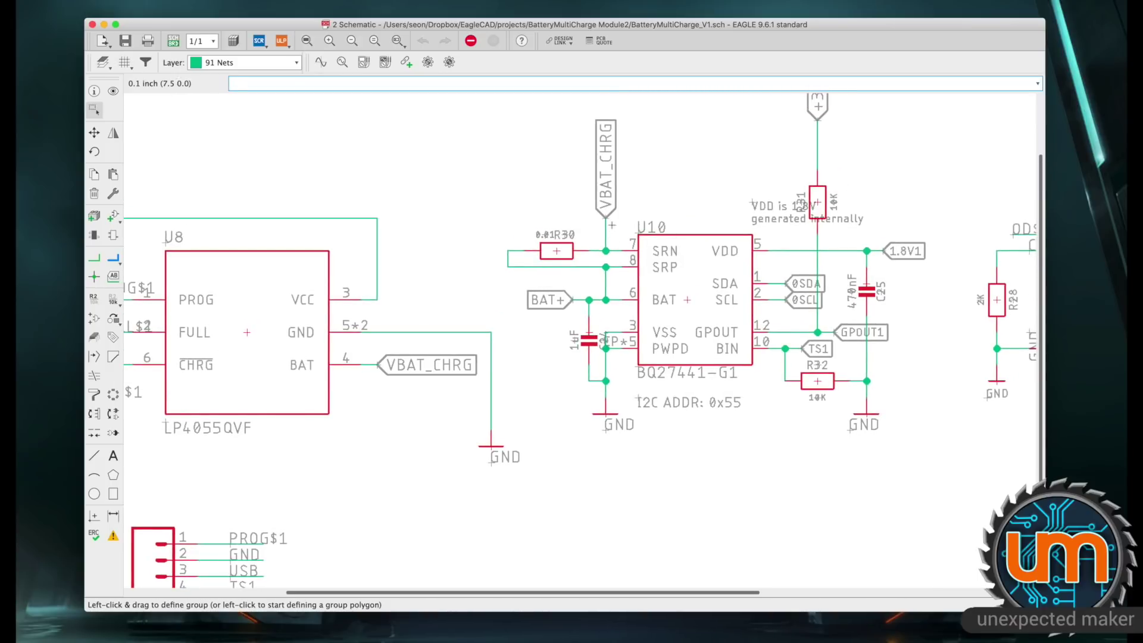
{"action": "scroll", "coordinate": [840, 314], "scroll_direction": "down", "scroll_amount": 4}
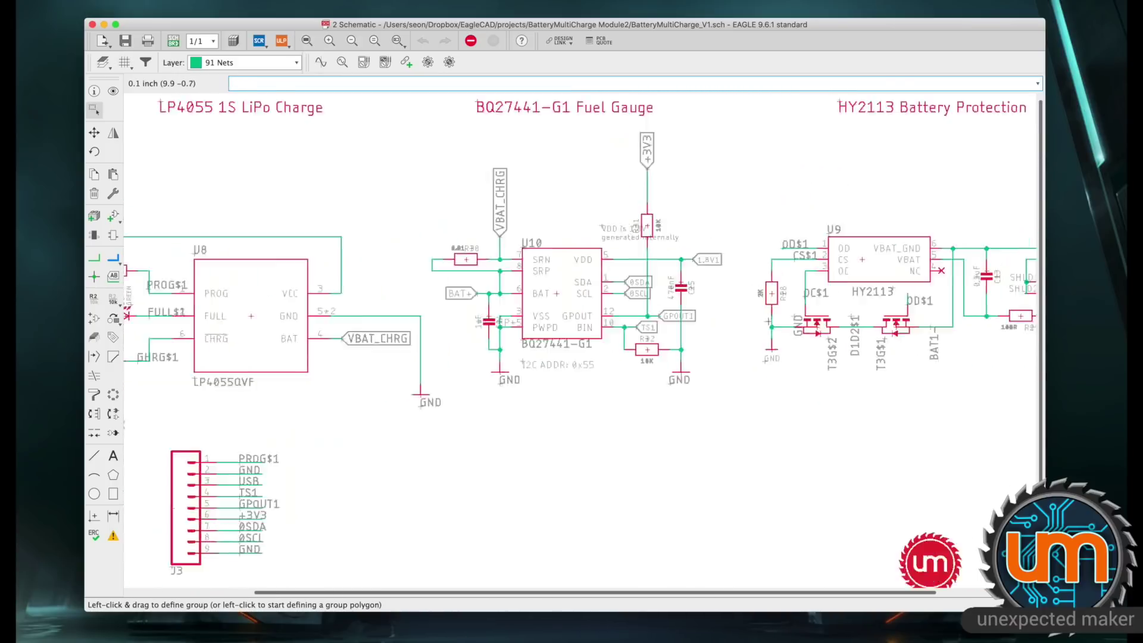
{"action": "scroll", "coordinate": [879, 391], "scroll_direction": "up", "scroll_amount": 4}
{"action": "scroll", "coordinate": [879, 391], "scroll_direction": "down", "scroll_amount": 4}
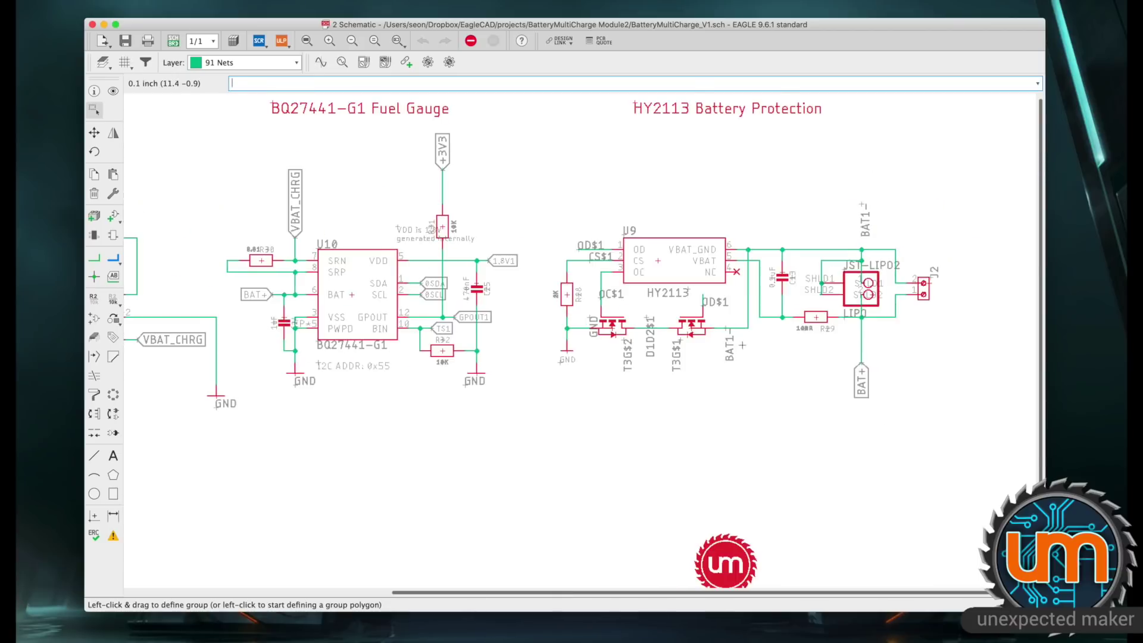
{"action": "scroll", "coordinate": [573, 297], "scroll_direction": "up", "scroll_amount": 4}
{"action": "scroll", "coordinate": [573, 296], "scroll_direction": "up", "scroll_amount": 1}
{"action": "scroll", "coordinate": [353, 281], "scroll_direction": "up", "scroll_amount": 1}
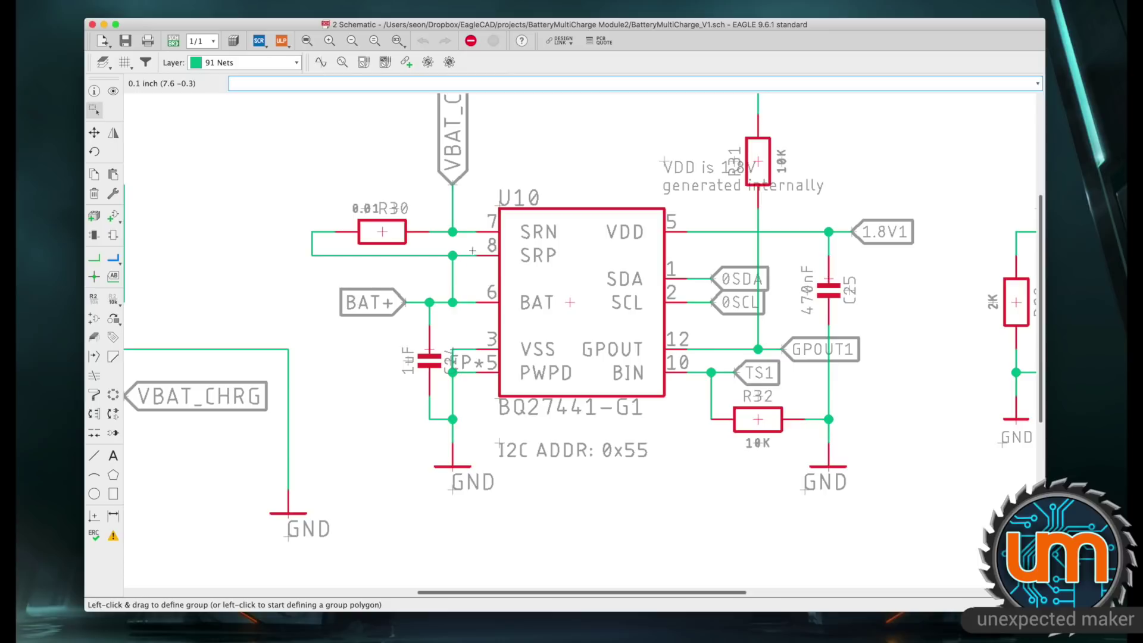
Inspect the HY2113 protection section and its BAT+ connection at the LiPo connector, and review the whole Module2 schematic.
{"action": "scroll", "coordinate": [472, 252], "scroll_direction": "down", "scroll_amount": 2}
{"action": "scroll", "coordinate": [472, 252], "scroll_direction": "right", "scroll_amount": 5}
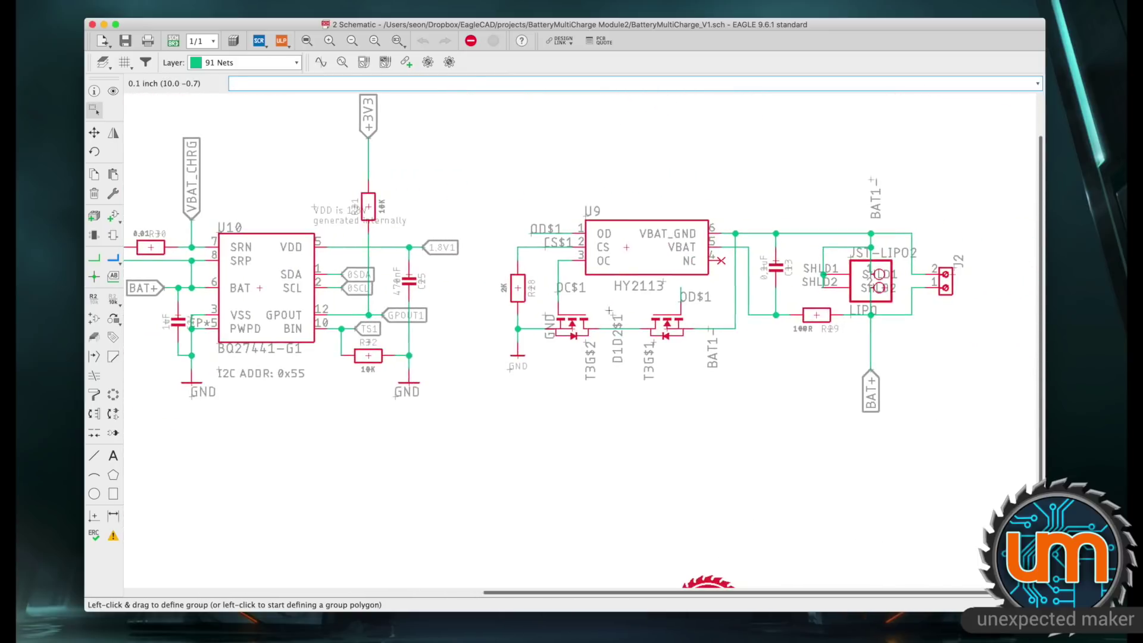
{"action": "scroll", "coordinate": [824, 314], "scroll_direction": "up", "scroll_amount": 3}
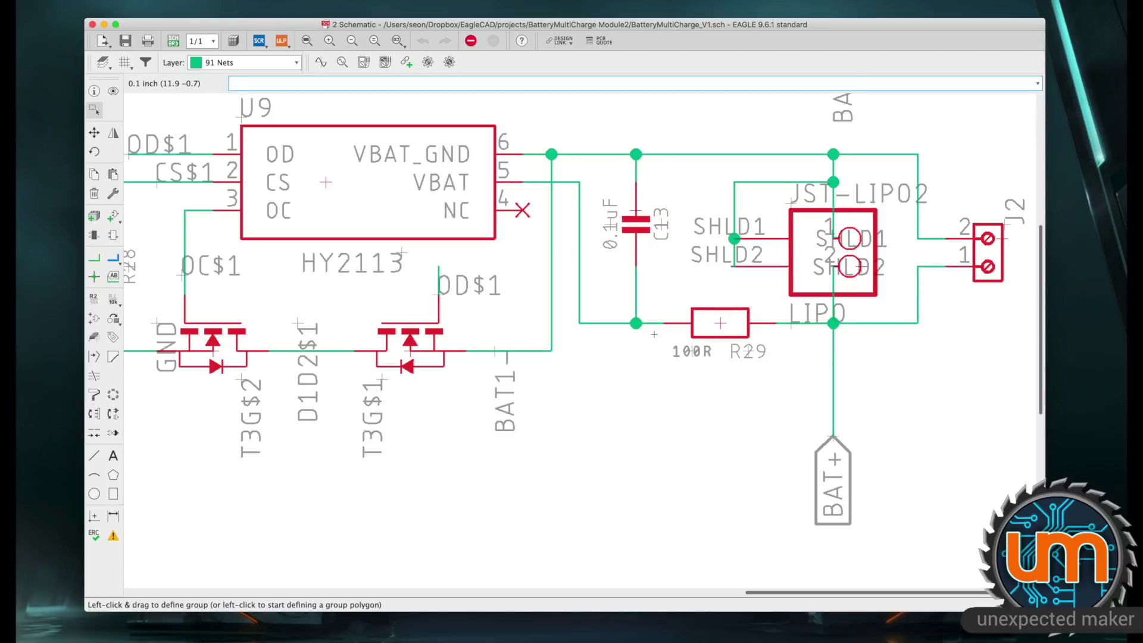
{"action": "scroll", "coordinate": [455, 225], "scroll_direction": "down", "scroll_amount": 6}
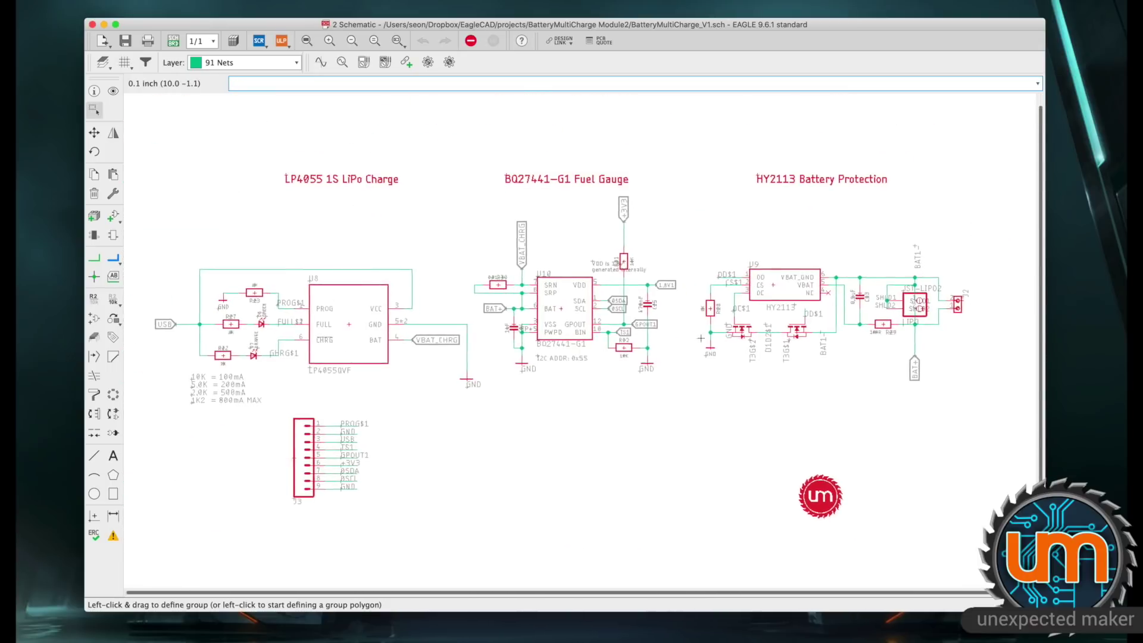
{"action": "scroll", "coordinate": [720, 365], "scroll_direction": "down", "scroll_amount": 3}
{"action": "scroll", "coordinate": [723, 364], "scroll_direction": "left", "scroll_amount": 3}
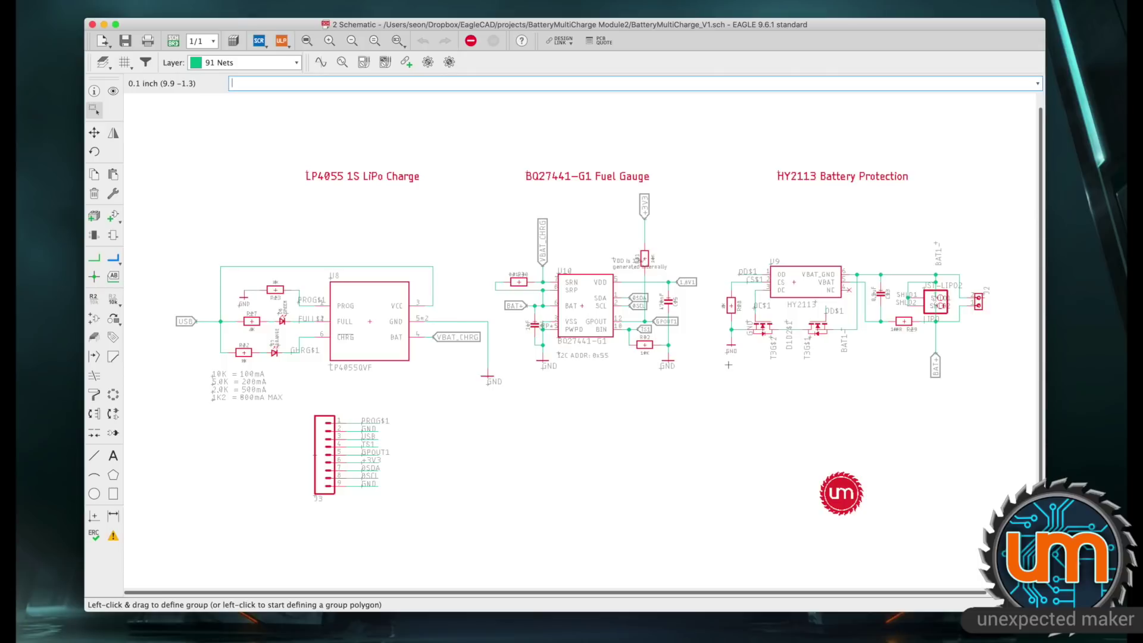